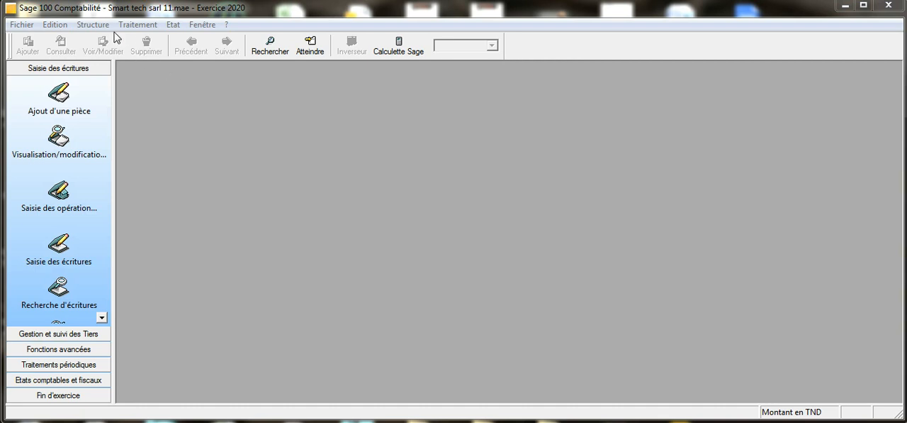
Open the chart of accounts and create general account 532 with the title "Banque"
{"action": "left_click", "coordinate": [94, 25]}
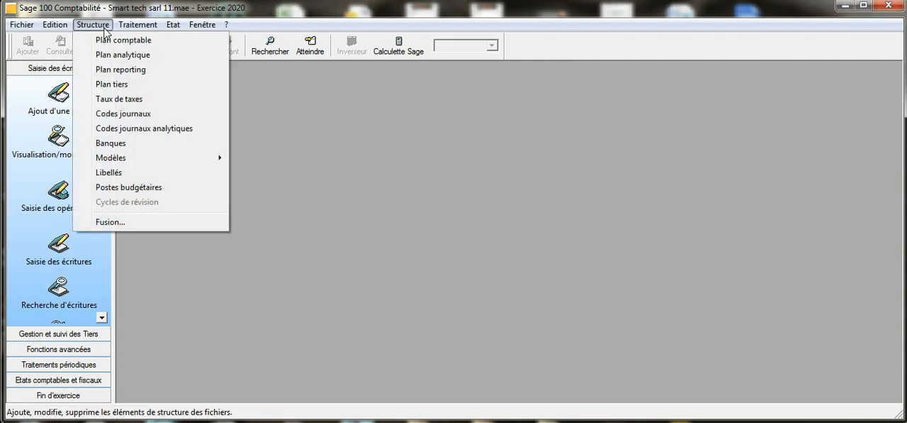
{"action": "left_click", "coordinate": [112, 40]}
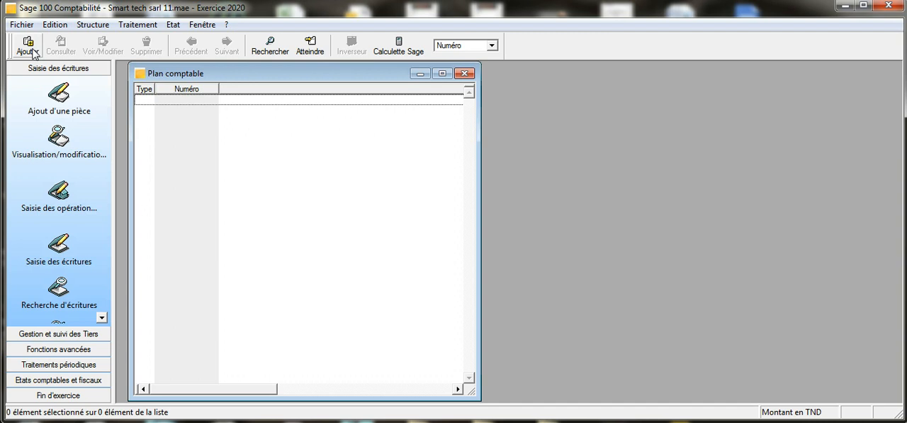
{"action": "right_click", "coordinate": [235, 170]}
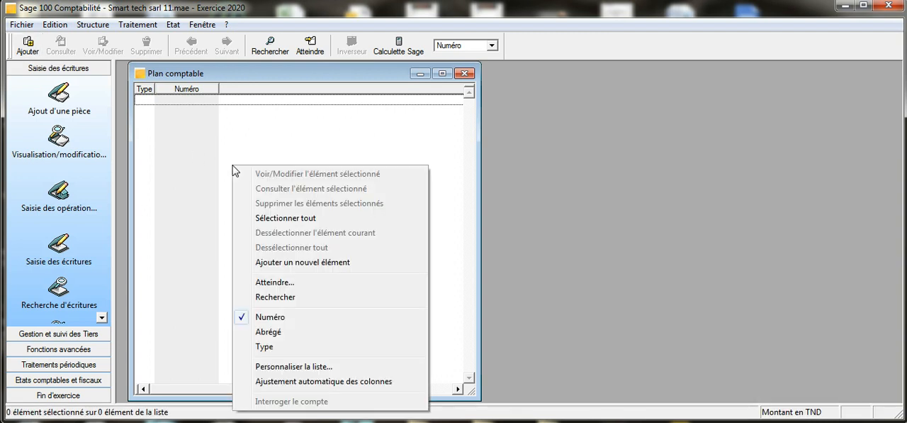
{"action": "left_click", "coordinate": [268, 262]}
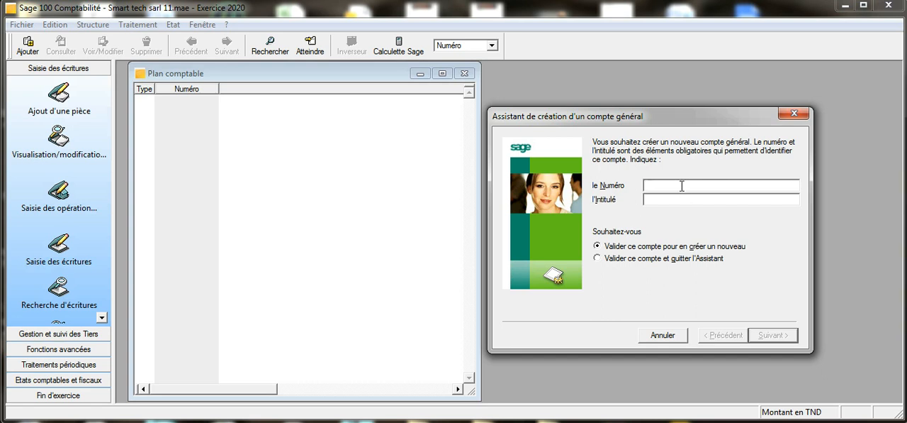
{"action": "type", "text": "532"}
{"action": "type", "text": "Ban"}
{"action": "type", "text": "qu"}
{"action": "type", "text": "e"}
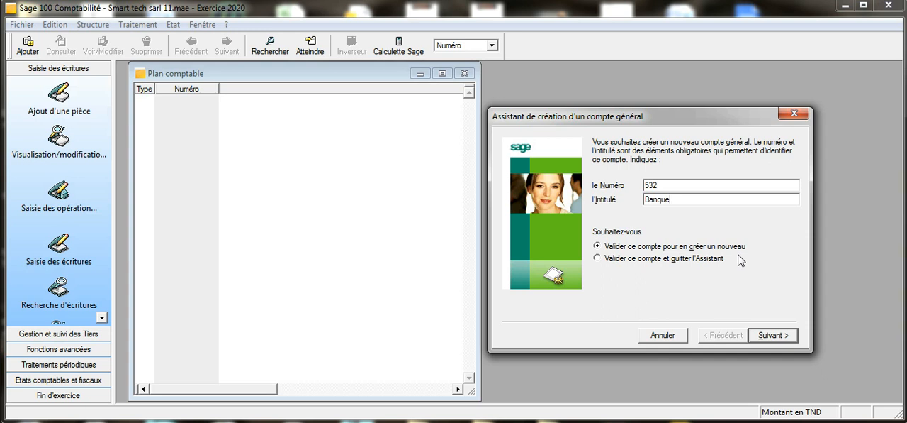
{"action": "left_click", "coordinate": [780, 335]}
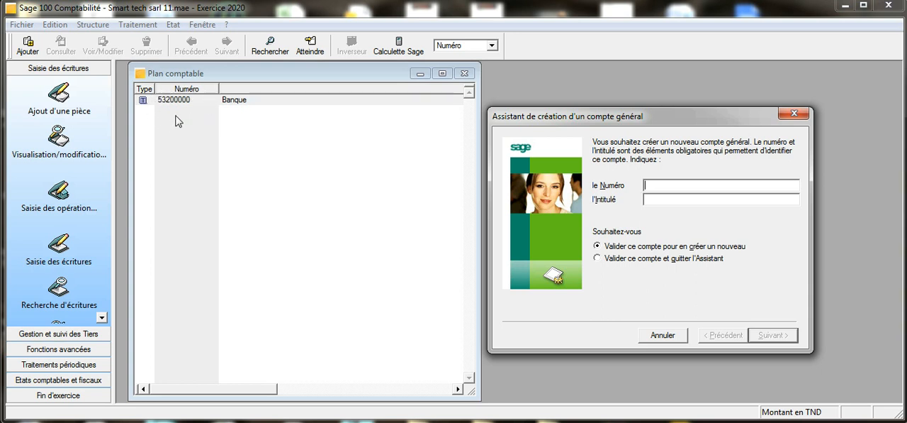
Create general account 54 with the title "Caisse"
{"action": "type", "text": "54"}
{"action": "left_click", "coordinate": [675, 200]}
{"action": "type", "text": "Ca"}
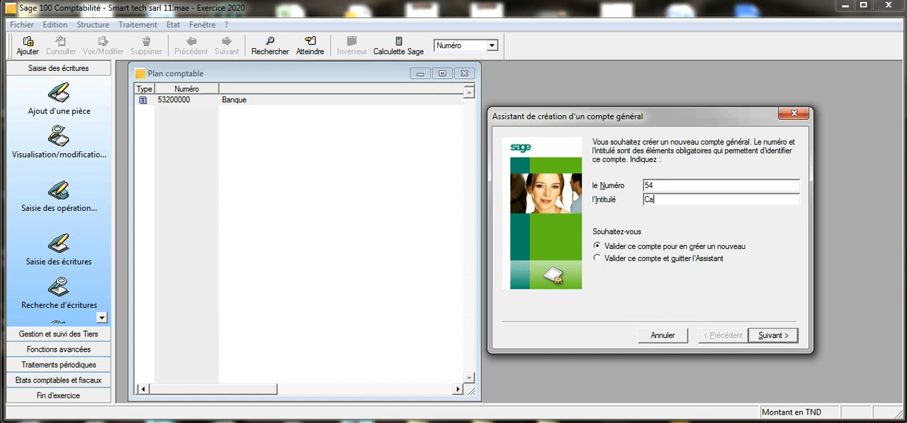
{"action": "type", "text": "isse"}
{"action": "left_click", "coordinate": [775, 335]}
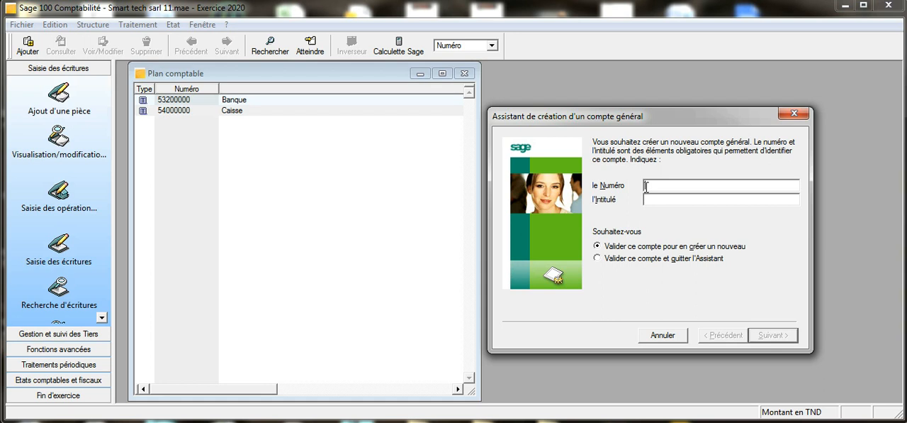
Create general account 411 with the title "Clients"
{"action": "type", "text": "411"}
{"action": "left_click", "coordinate": [672, 200]}
{"action": "type", "text": "Clients"}
{"action": "left_click", "coordinate": [790, 337]}
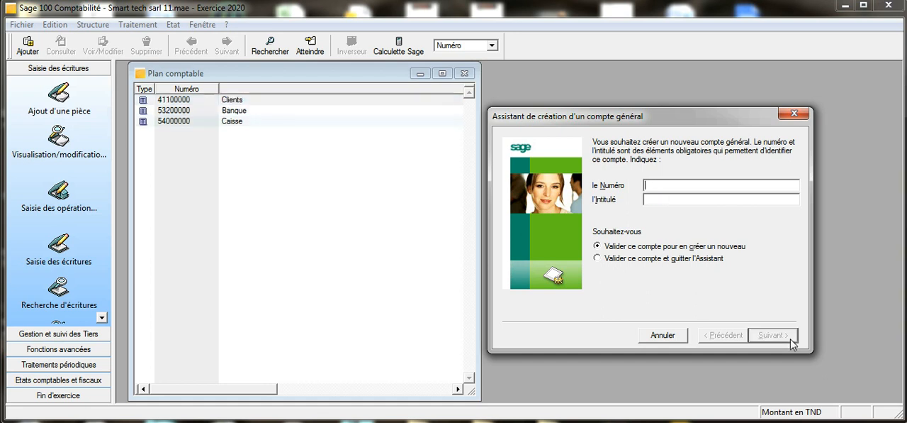
Create general account 401 with the title "Fournisseurs d'exploitation"
{"action": "type", "text": "401"}
{"action": "left_click", "coordinate": [660, 200]}
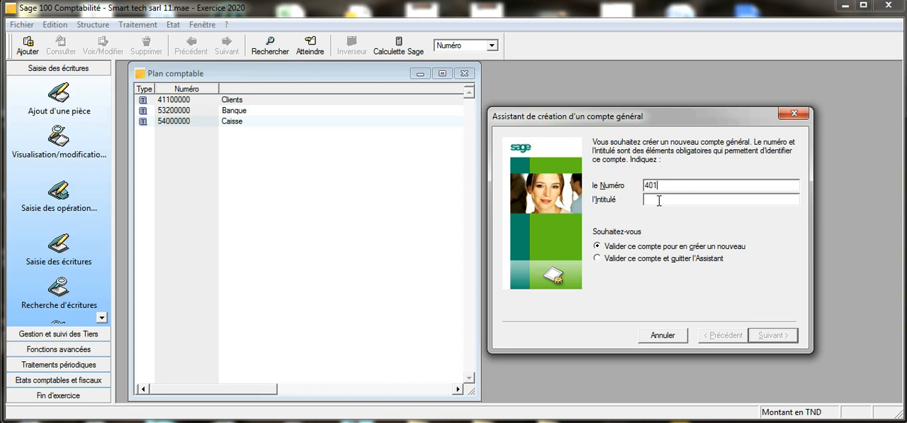
{"action": "type", "text": "Fournisseurs d'"}
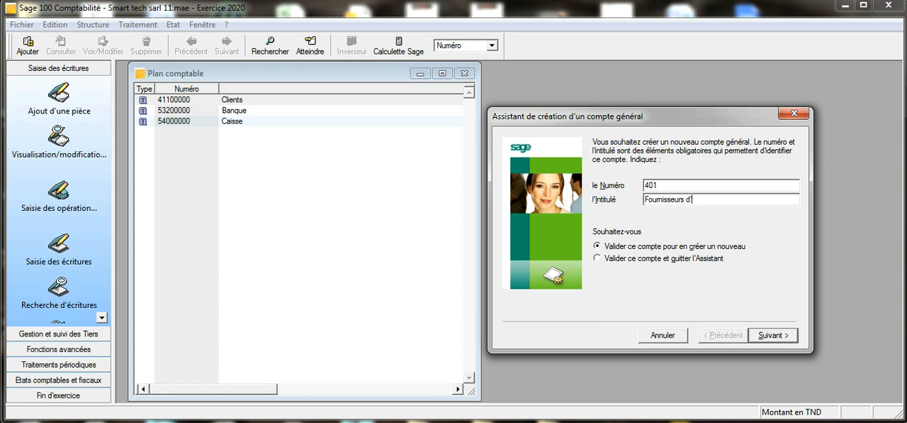
{"action": "type", "text": "exploitation"}
{"action": "left_click", "coordinate": [774, 339]}
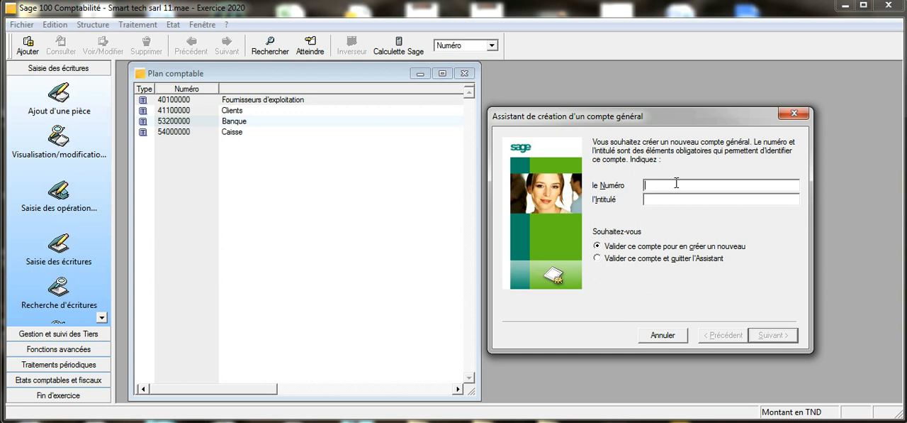
Create general account 4367107 with the title "TVA collectée sur B/S à 7%"
{"action": "type", "text": "4367107"}
{"action": "left_click", "coordinate": [654, 199]}
{"action": "type", "text": "TVA C"}
{"action": "key", "text": "BackSpace"}
{"action": "key", "text": "BackSpace"}
{"action": "type", "text": "collectée sur B/S à 7%"}
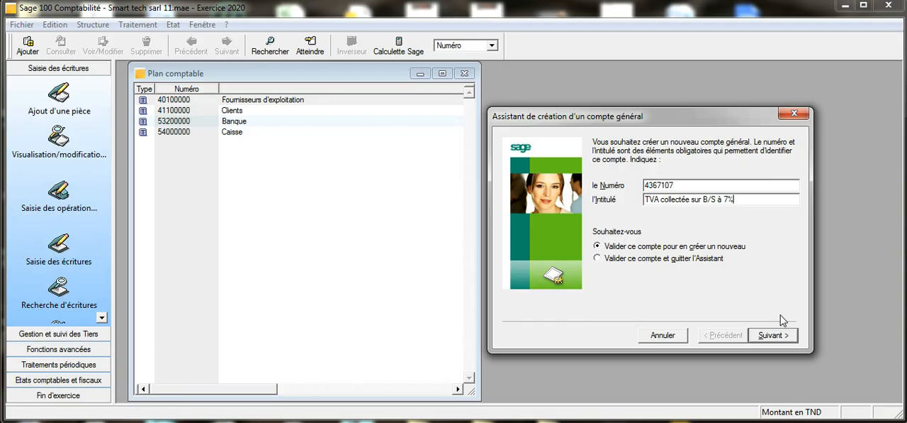
{"action": "left_click", "coordinate": [782, 337]}
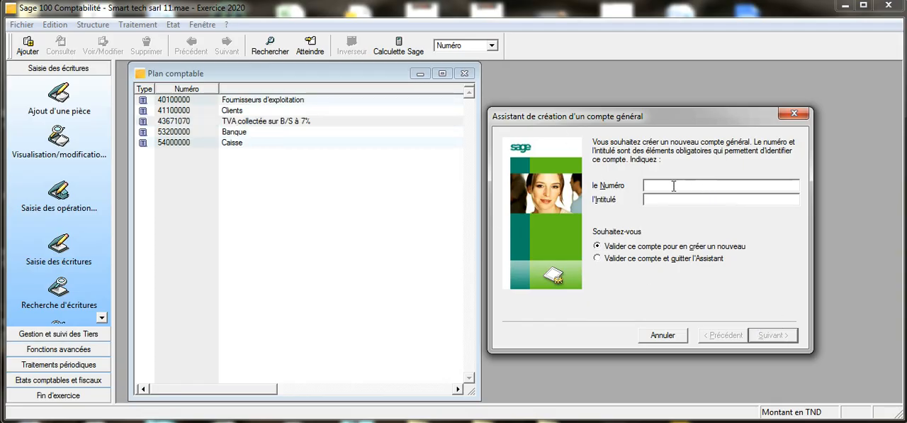
Create general account 4367113 with the title "TVA Collectée sur B/S à 13%"
{"action": "type", "text": "4367113"}
{"action": "key", "text": "Tab"}
{"action": "type", "text": "TVA"}
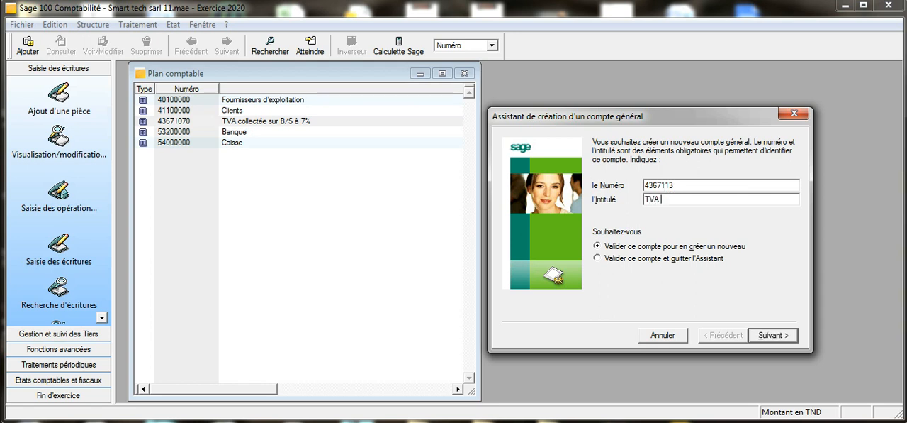
{"action": "type", "text": " Collzctée"}
{"action": "key", "text": "BackSpace"}
{"action": "key", "text": "BackSpace"}
{"action": "key", "text": "BackSpace"}
{"action": "key", "text": "BackSpace"}
{"action": "key", "text": "BackSpace"}
{"action": "type", "text": "ectée sur "}
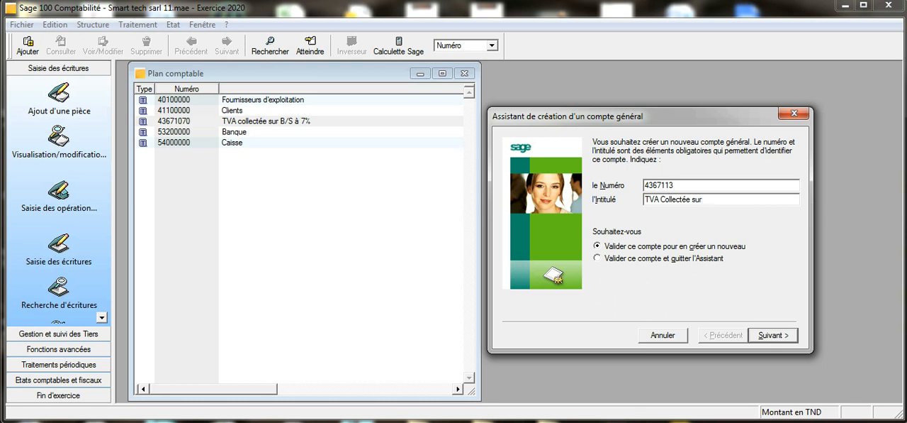
{"action": "type", "text": "B/S à"}
{"action": "type", "text": "3%"}
{"action": "left_click", "coordinate": [773, 335]}
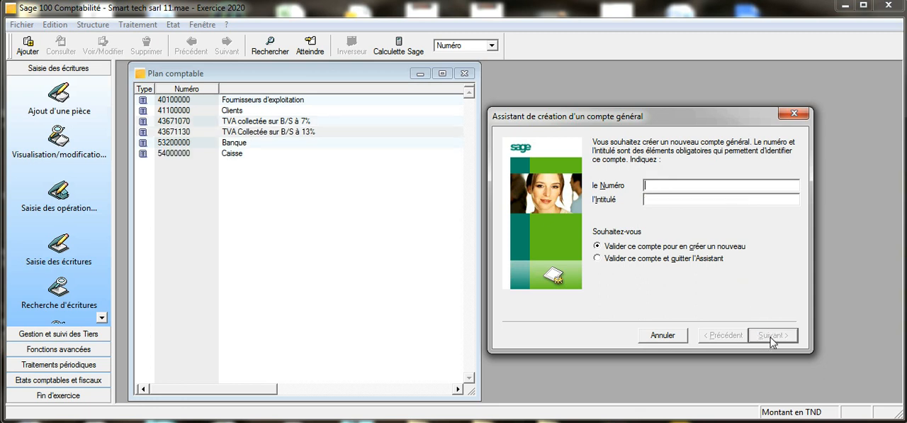
Create general account 4367119 with the title "TVA Collectée sur B/S à 19%"
{"action": "left_click", "coordinate": [666, 186]}
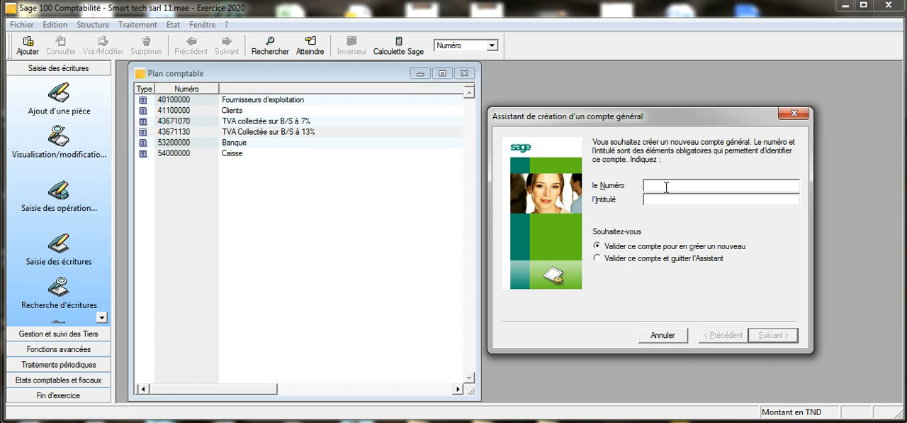
{"action": "type", "text": "4367118"}
{"action": "left_click", "coordinate": [670, 199]}
{"action": "type", "text": "TVA "}
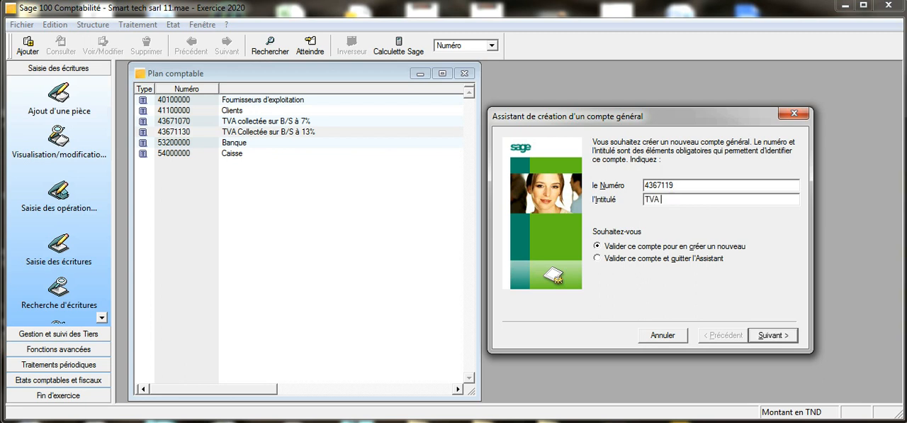
{"action": "type", "text": "Collectée sur B/S à 19%"}
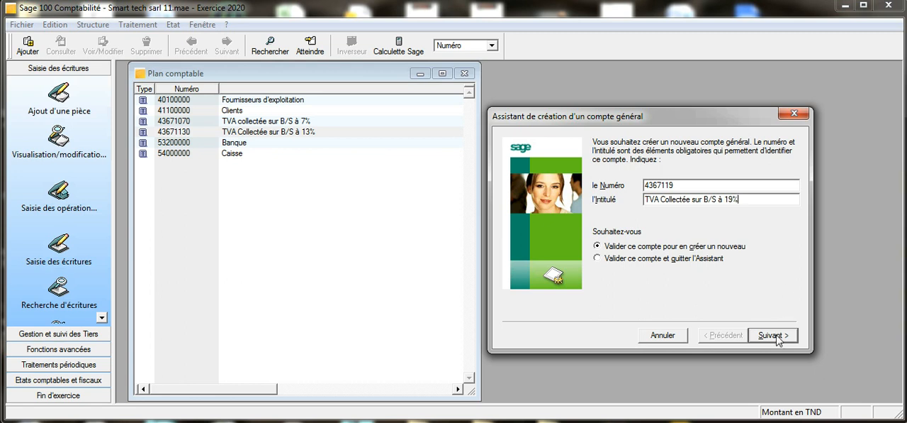
{"action": "left_click", "coordinate": [774, 335]}
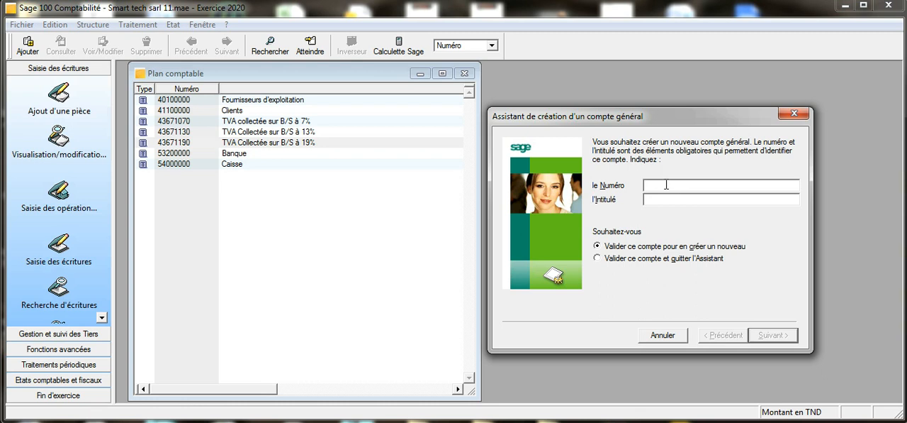
Create general account 70700001 with the title Vente de marchandises "Smart", keeping the quotation marks around Smart
{"action": "type", "text": "707"}
{"action": "type", "text": "000"}
{"action": "type", "text": "01"}
{"action": "type", "text": "Vente d"}
{"action": "type", "text": "e "}
{"action": "type", "text": "march"}
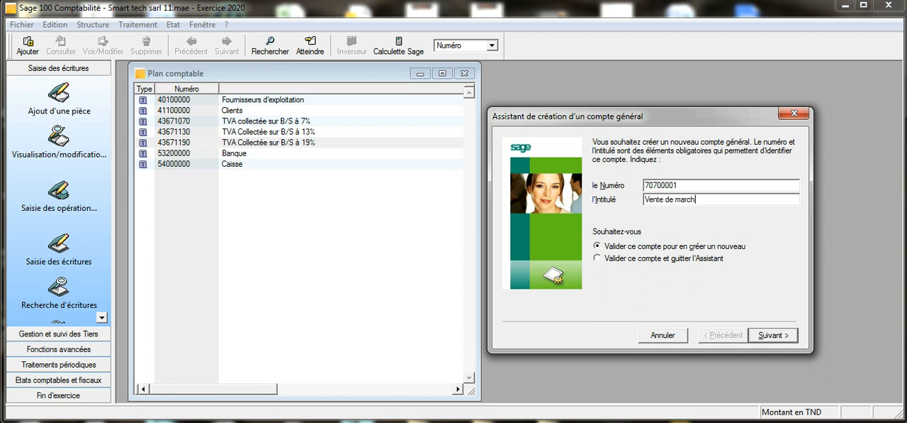
{"action": "type", "text": "andises Smart"}
{"action": "left_click", "coordinate": [723, 200]}
{"action": "type", "text": "\""}
{"action": "left_click", "coordinate": [746, 199]}
{"action": "type", "text": "\""}
{"action": "left_click", "coordinate": [771, 334]}
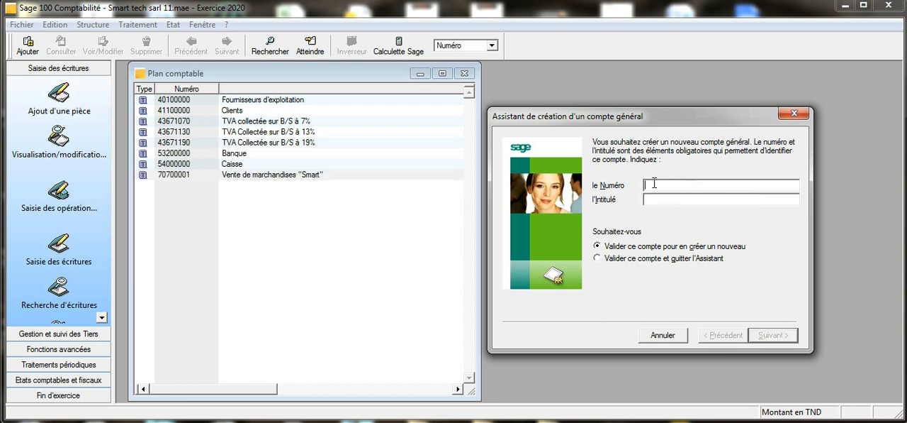
Create general account 70700002 with the title Vente de marchandises "Tablette", keeping the quotation marks around Tablette
{"action": "type", "text": "70700002"}
{"action": "left_click", "coordinate": [660, 201]}
{"action": "type", "text": "Vente de marchandis"}
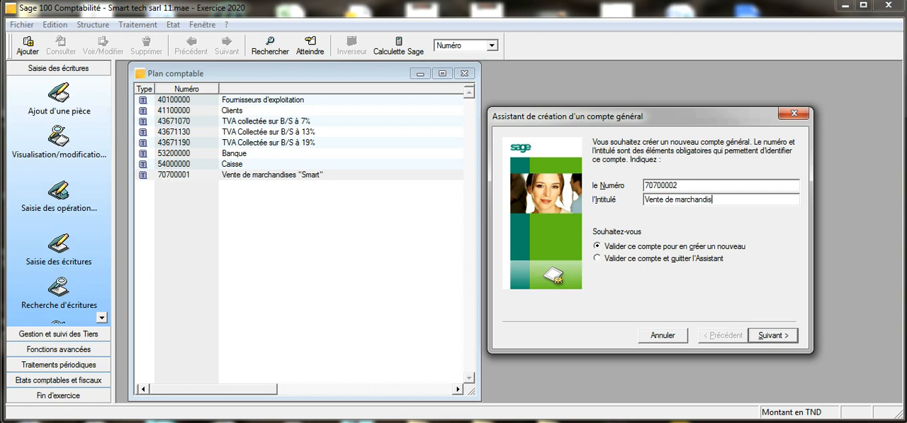
{"action": "type", "text": "es \"Tablette\""}
{"action": "left_click", "coordinate": [780, 338]}
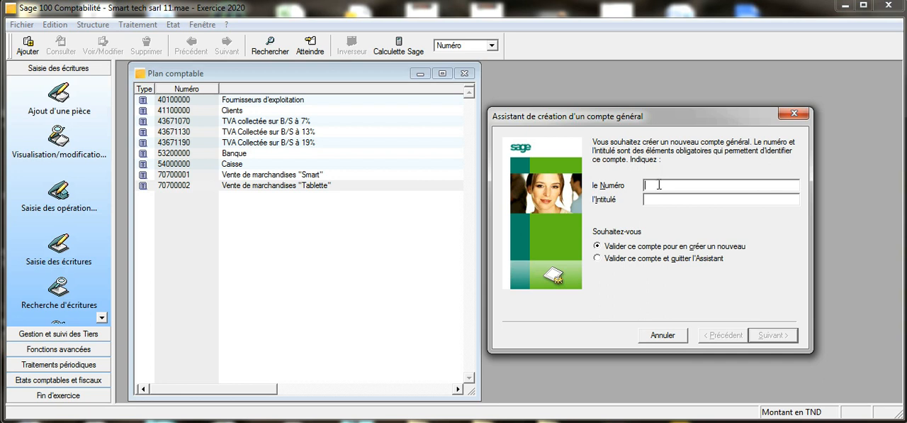
Create general account 70700003 with the title Vente de marchandises "PC", keeping the quotation marks around PC
{"action": "type", "text": "707"}
{"action": "type", "text": "0000"}
{"action": "type", "text": "3"}
{"action": "type", "text": "Vente d"}
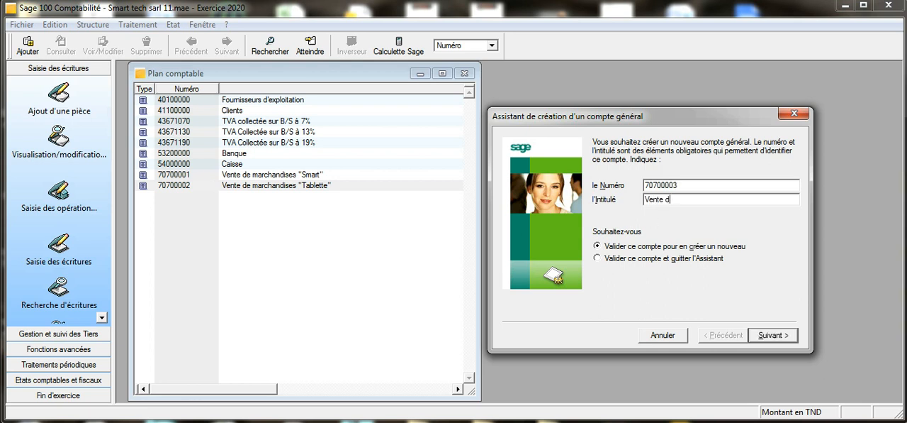
{"action": "type", "text": "e marchan"}
{"action": "type", "text": "i"}
{"action": "type", "text": "dise"}
{"action": "type", "text": "s"}
{"action": "type", "text": " \"PC"}
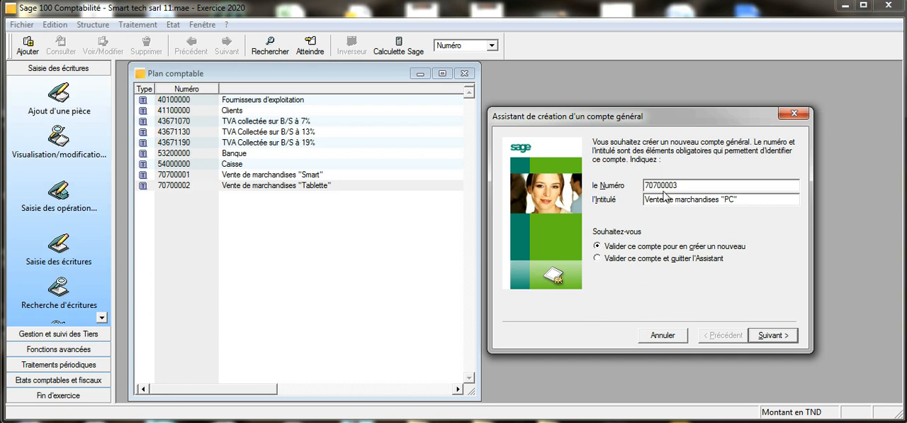
{"action": "left_click", "coordinate": [772, 335]}
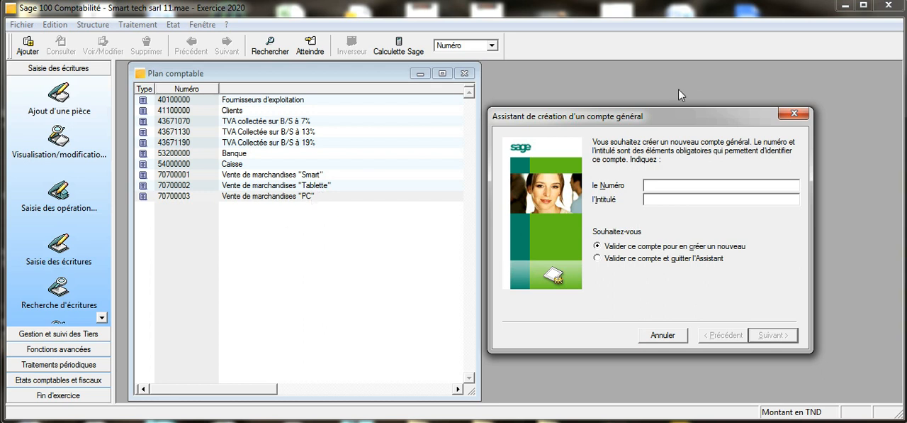
Close the account creation assistant and turn off assistant mode
{"action": "left_click", "coordinate": [792, 114]}
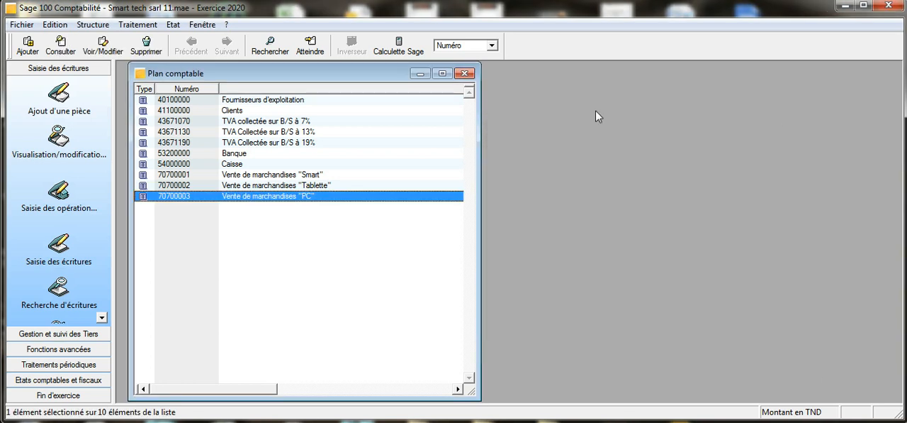
{"action": "left_click", "coordinate": [202, 25]}
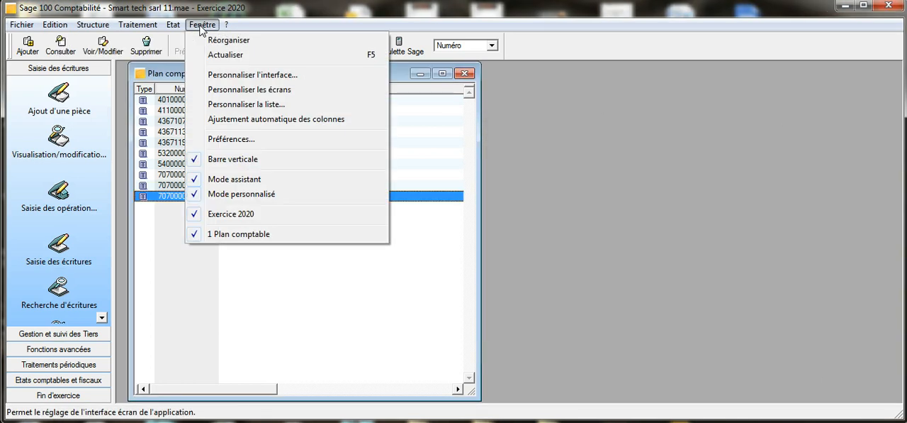
{"action": "left_click", "coordinate": [229, 180]}
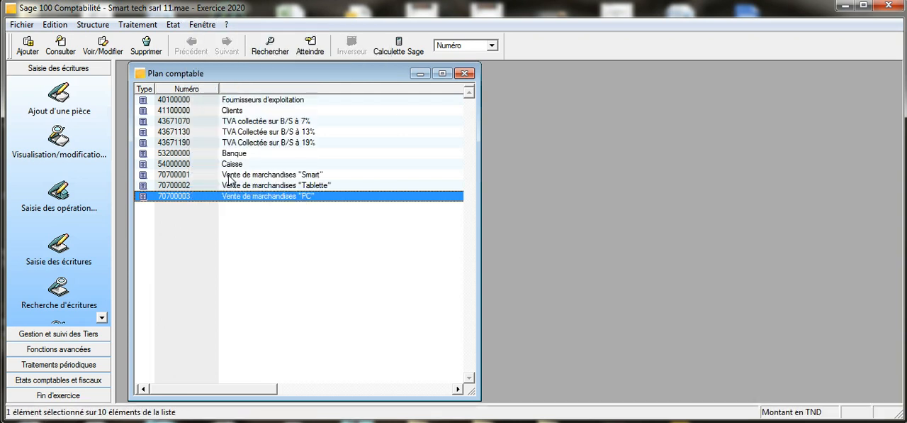
Create account 707 of type Total with the title Vente de marchandises
{"action": "right_click", "coordinate": [236, 253]}
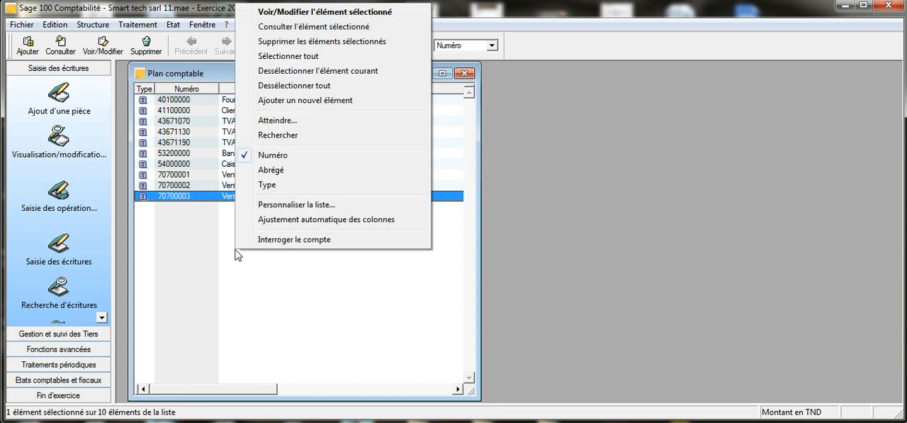
{"action": "left_click", "coordinate": [307, 102]}
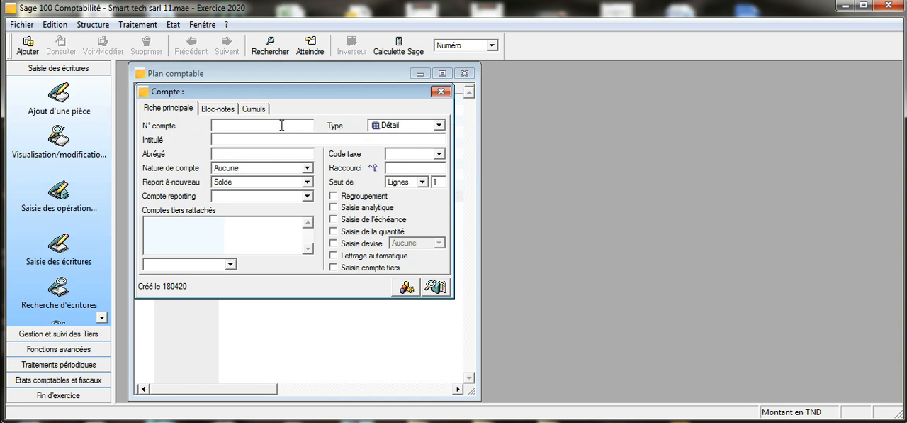
{"action": "type", "text": "707"}
{"action": "left_click", "coordinate": [440, 125]}
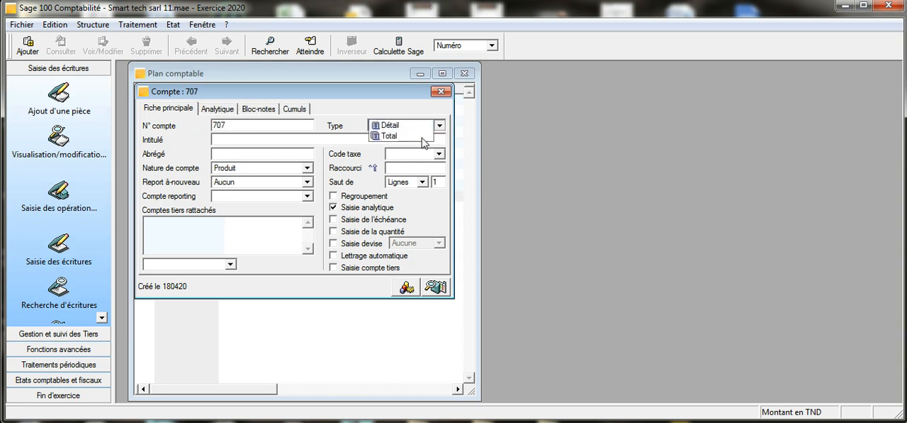
{"action": "left_click", "coordinate": [422, 135]}
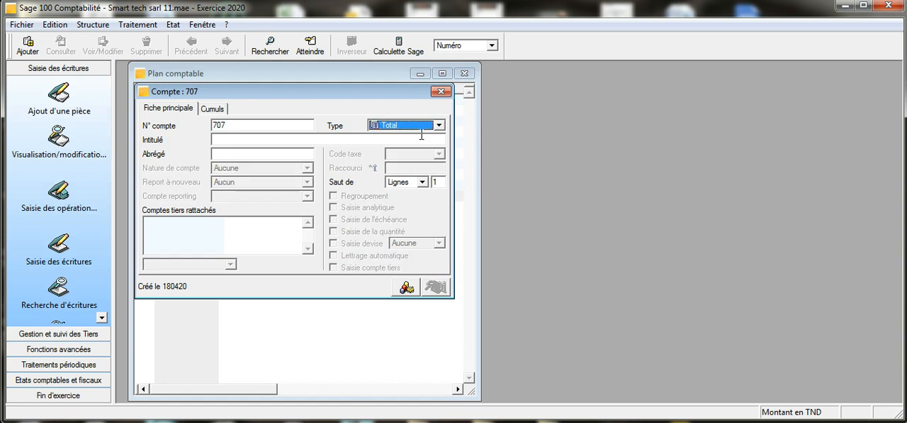
{"action": "left_click", "coordinate": [246, 140]}
{"action": "type", "text": "Vente"}
{"action": "type", "text": "d"}
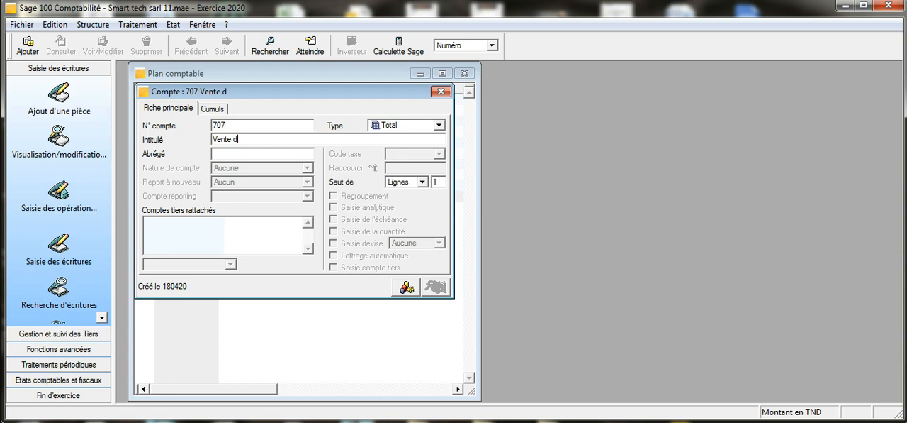
{"action": "type", "text": "e marchandises"}
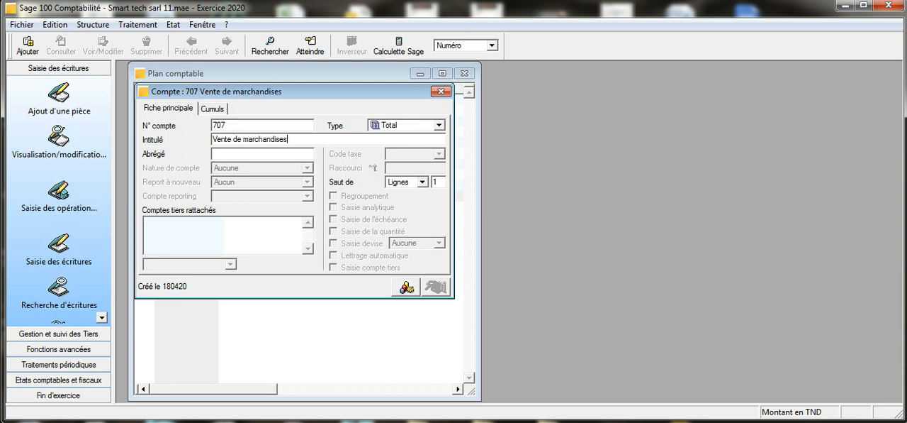
{"action": "left_click", "coordinate": [440, 90]}
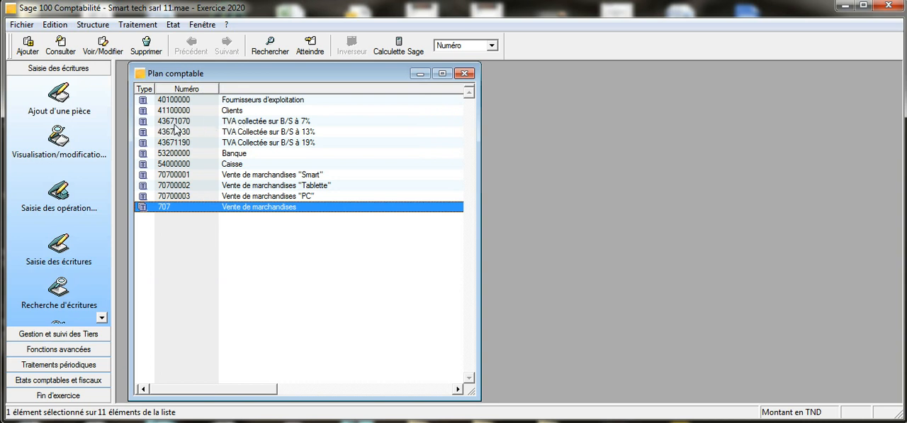
Create account 4367 of type Total with the title TVA Collectée
{"action": "right_click", "coordinate": [216, 234]}
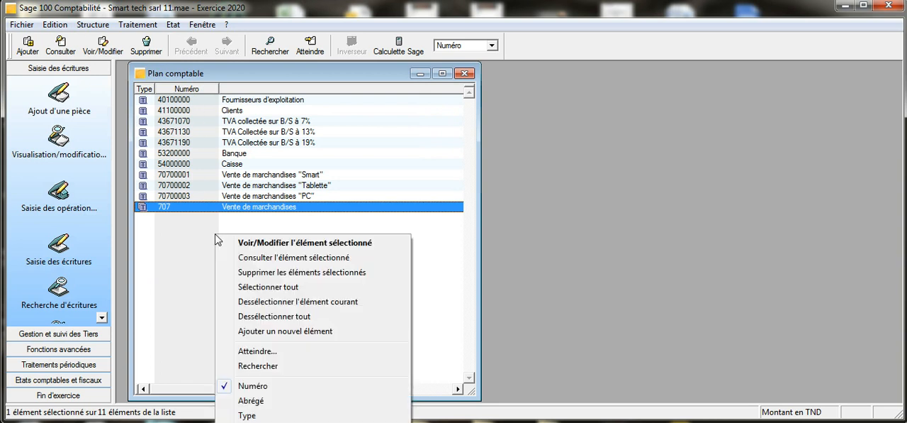
{"action": "left_click", "coordinate": [261, 333]}
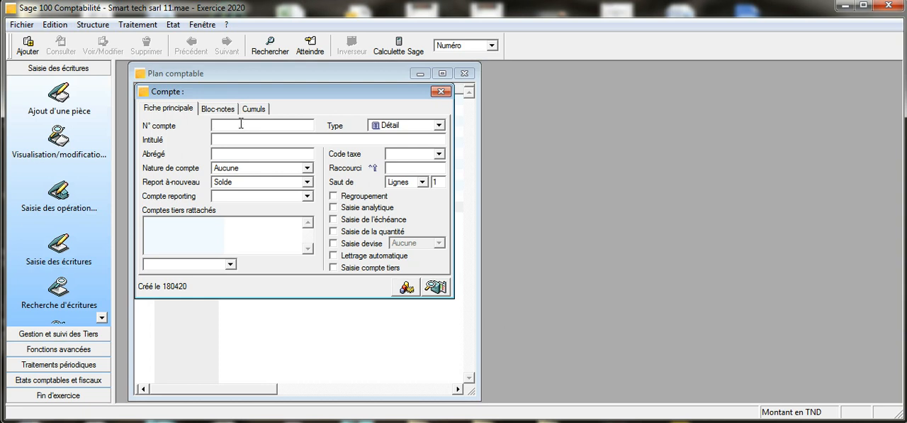
{"action": "type", "text": "4367"}
{"action": "left_click", "coordinate": [439, 126]}
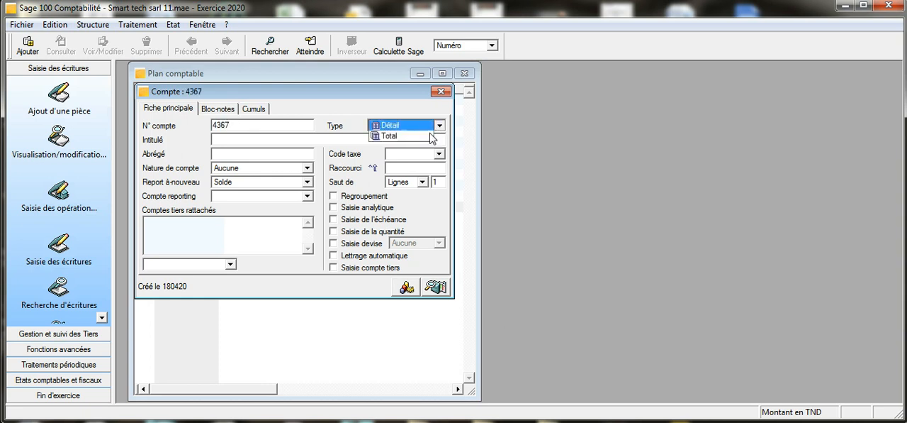
{"action": "left_click", "coordinate": [411, 135]}
{"action": "left_click", "coordinate": [283, 140]}
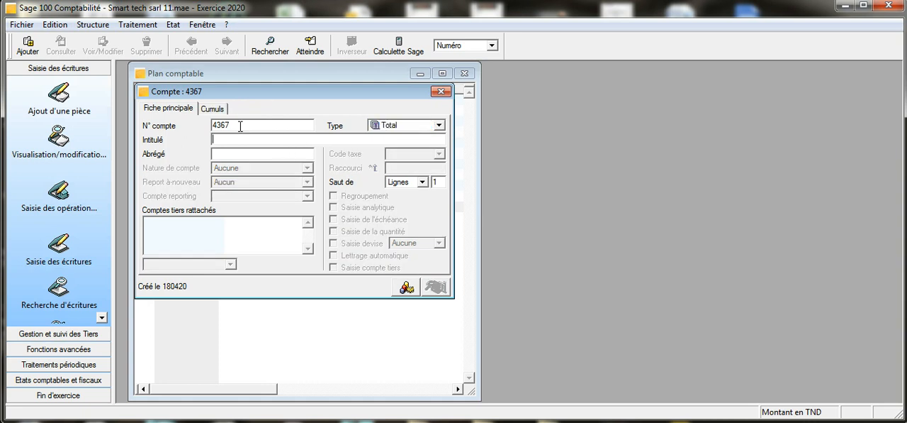
{"action": "type", "text": "TVA Collectée"}
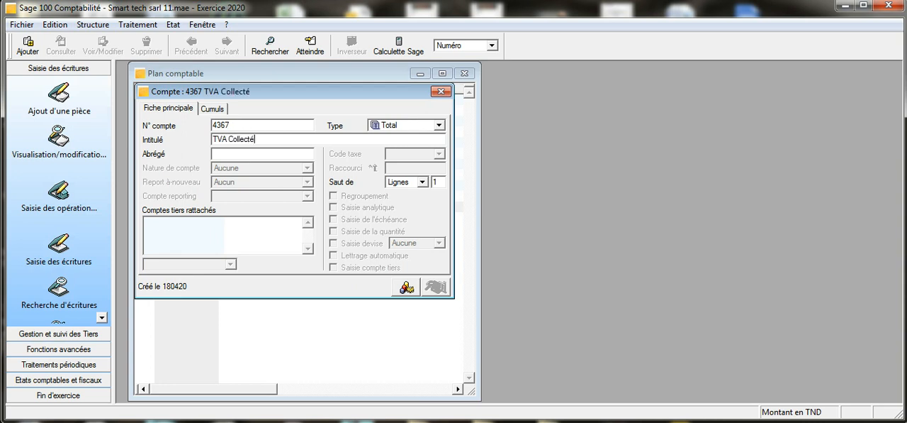
{"action": "left_click", "coordinate": [440, 91]}
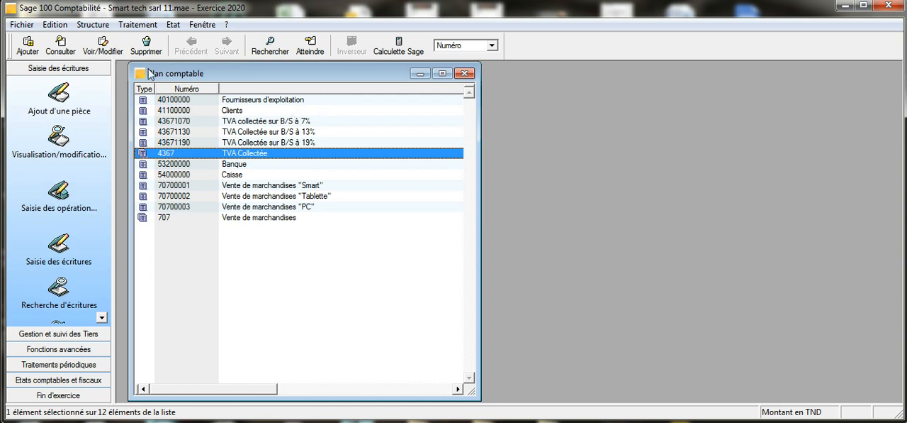
{"action": "right_click", "coordinate": [243, 241]}
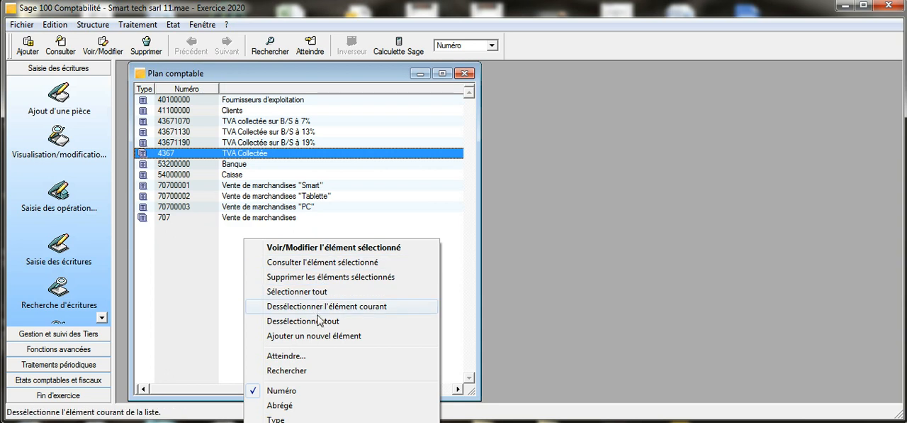
{"action": "left_click", "coordinate": [319, 338]}
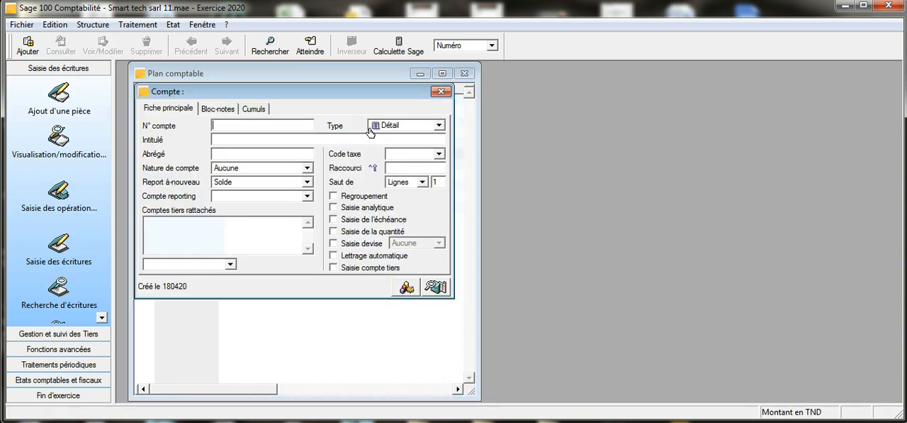
{"action": "left_click", "coordinate": [440, 91]}
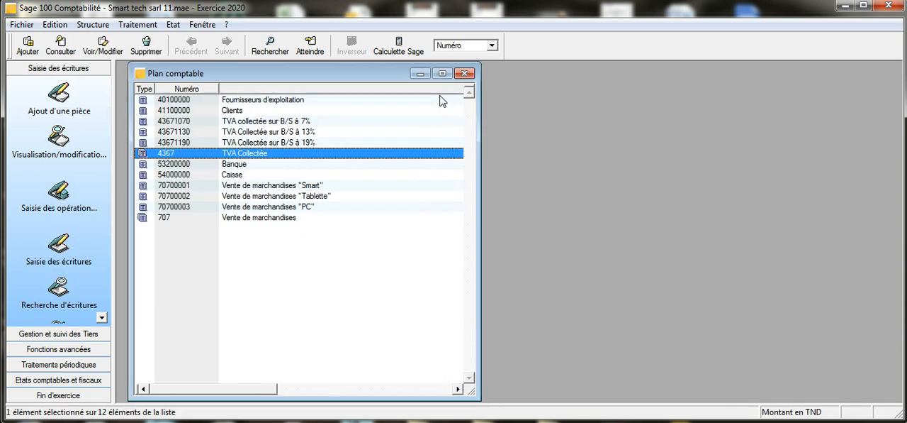
Turn assistant mode back on and open the creation assistant for a new general account
{"action": "left_click", "coordinate": [203, 24]}
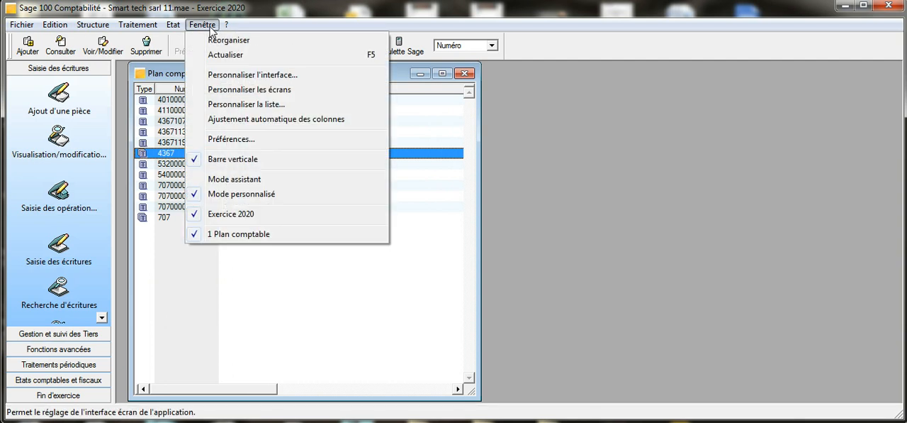
{"action": "left_click", "coordinate": [219, 182]}
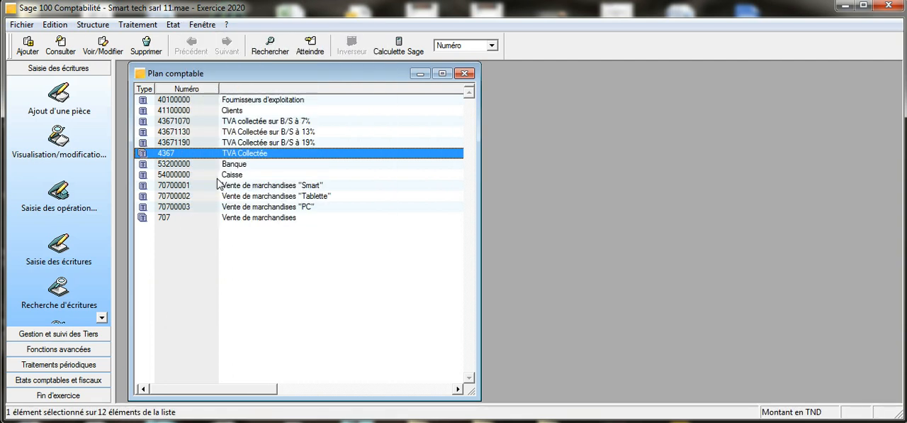
{"action": "right_click", "coordinate": [261, 282]}
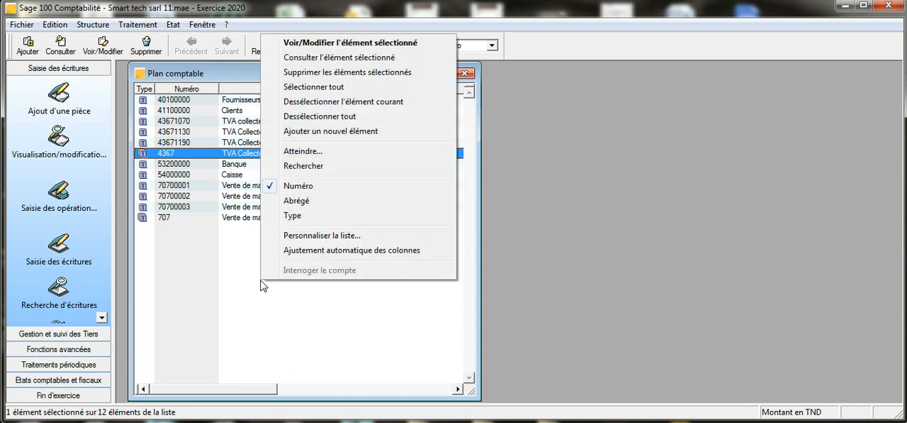
{"action": "left_click", "coordinate": [317, 137]}
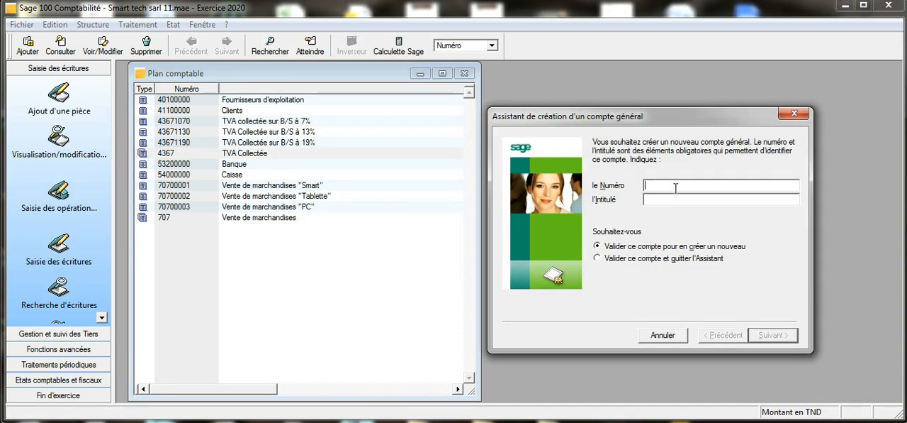
Create general account 4366607 with the title TVA déductible sur B/S à 7%, keeping the assistant open for another account
{"action": "type", "text": "43"}
{"action": "type", "text": "666"}
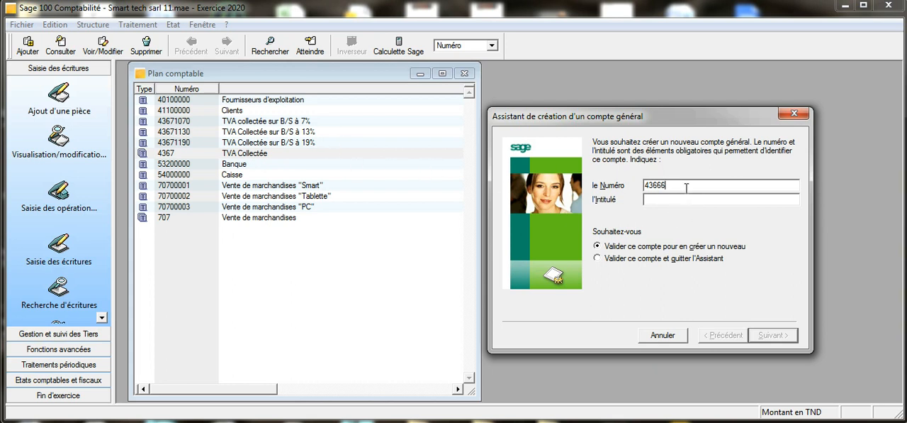
{"action": "type", "text": "07"}
{"action": "left_click", "coordinate": [668, 199]}
{"action": "type", "text": "TVA déductible"}
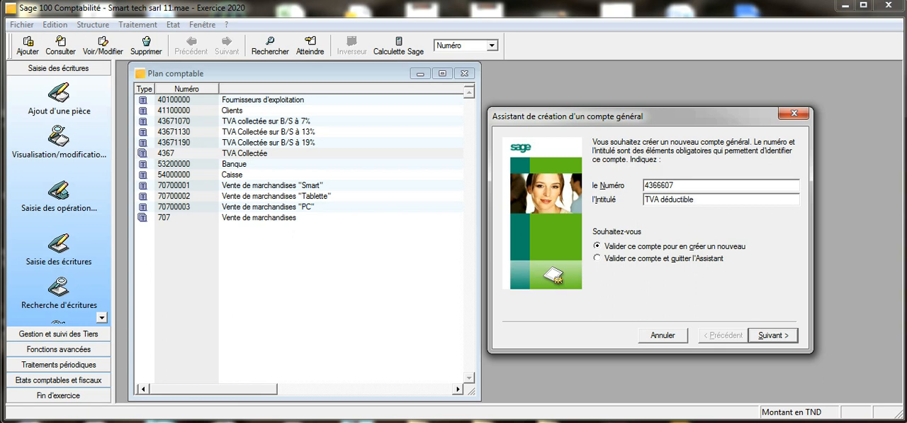
{"action": "type", "text": " sur B/S à 7%"}
{"action": "left_click", "coordinate": [792, 337]}
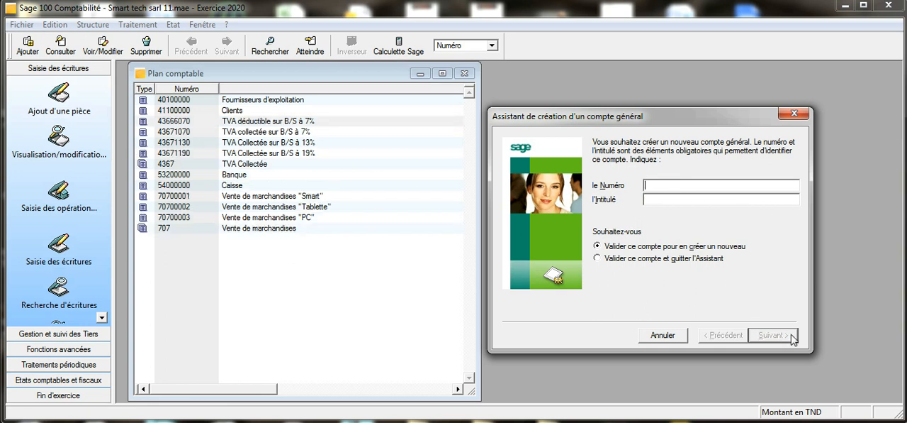
Create general account 4366613 with the title TVA déductible sur B/S à 13%, keeping the assistant open for another account
{"action": "type", "text": "43666"}
{"action": "type", "text": "13"}
{"action": "type", "text": "TVA dé"}
{"action": "type", "text": "ductib"}
{"action": "type", "text": "le "}
{"action": "type", "text": "à"}
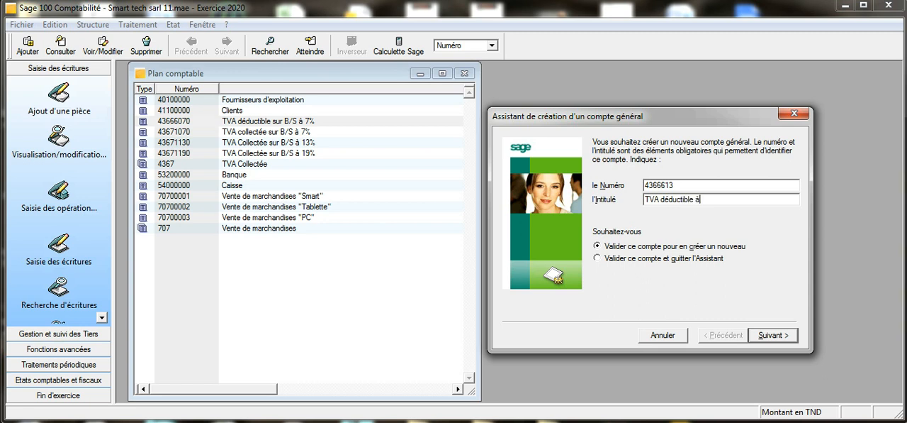
{"action": "type", "text": " 13%"}
{"action": "left_click", "coordinate": [705, 200]}
{"action": "type", "text": "sur b"}
{"action": "key", "text": "BackSpace"}
{"action": "type", "text": "B/S"}
{"action": "left_click_drag", "start_coordinate": [695, 199], "coordinate": [702, 203]}
{"action": "key", "text": "Delete"}
{"action": "left_click", "coordinate": [723, 200]}
{"action": "type", "text": "à"}
{"action": "left_click", "coordinate": [773, 335]}
Create general account 4366619 with the title TVA déductible sur B/S à 19% and exit the assistant
{"action": "left_click", "coordinate": [655, 186]}
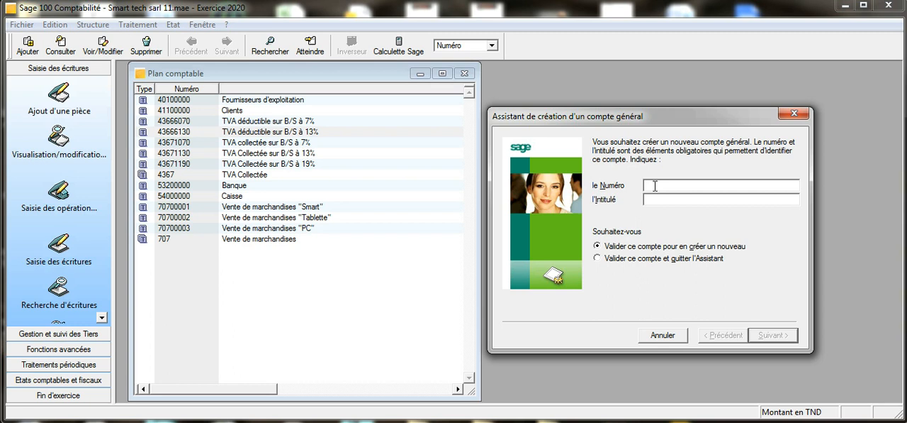
{"action": "type", "text": "4366"}
{"action": "type", "text": "6"}
{"action": "type", "text": "19"}
{"action": "type", "text": "TVA"}
{"action": "type", "text": " d"}
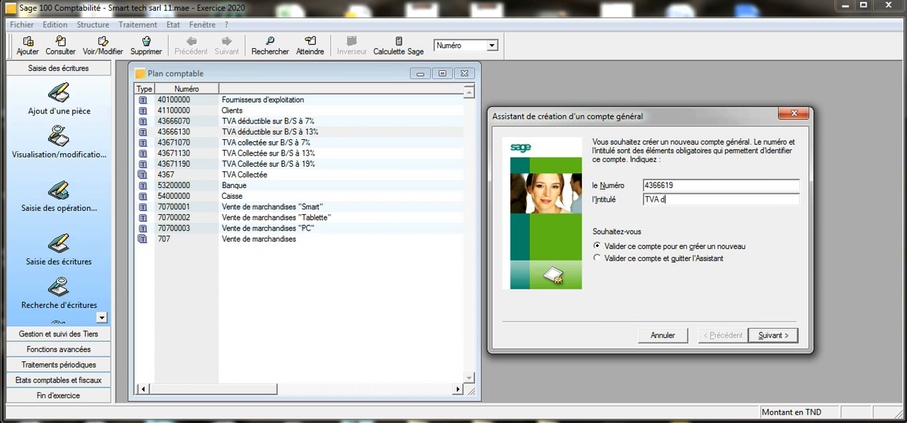
{"action": "type", "text": "éductible à 19%"}
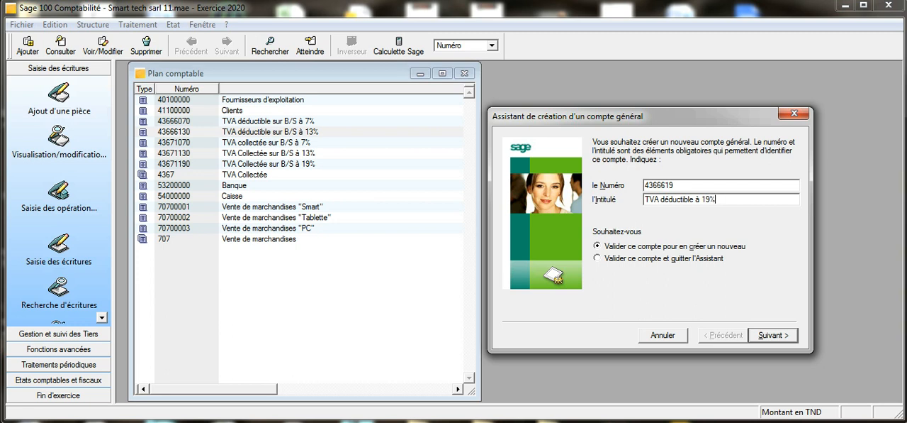
{"action": "left_click", "coordinate": [698, 198]}
{"action": "type", "text": "sur B/S"}
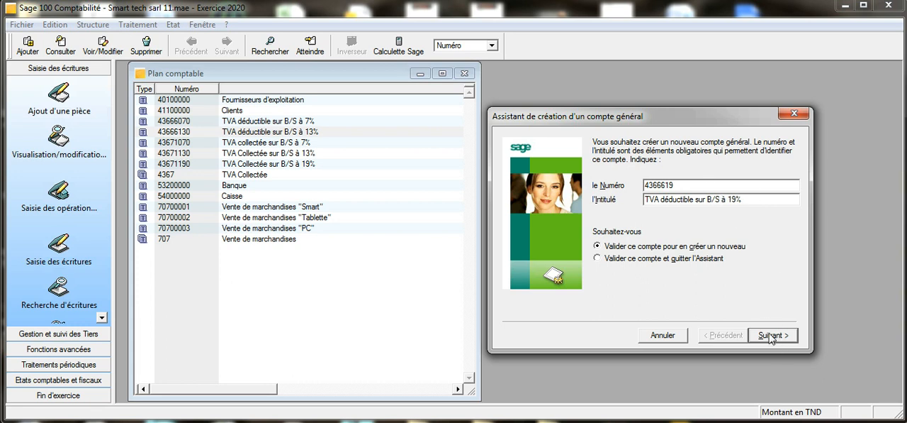
{"action": "left_click", "coordinate": [603, 259]}
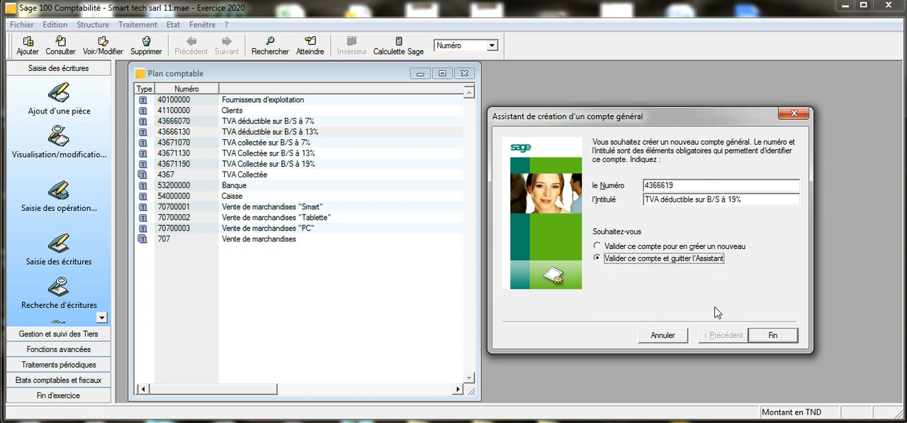
{"action": "left_click", "coordinate": [772, 337]}
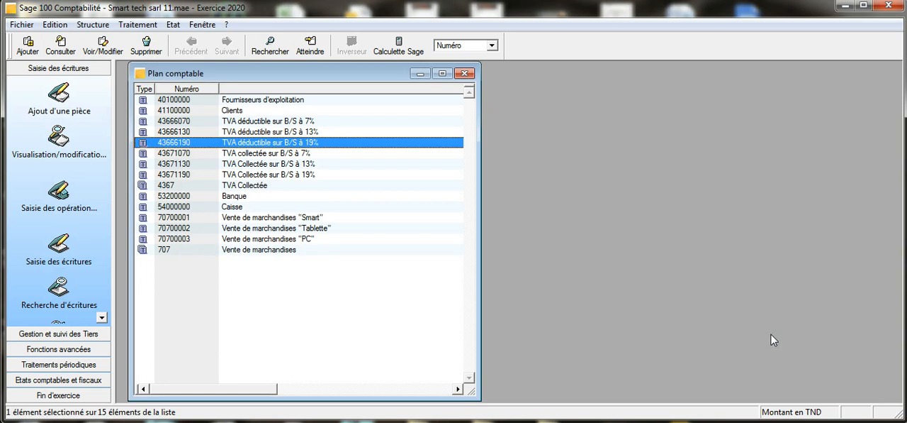